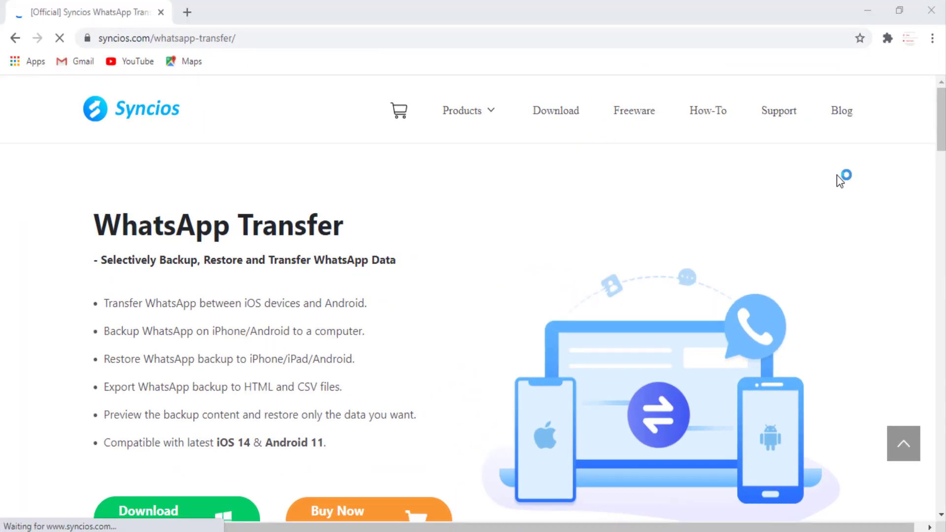
# Step: Download the Win 10/8/7 installer of Syncios WhatsApp Transfer from syncios.com
pyautogui.moveTo(940, 102); pyautogui.dragTo(940, 106)
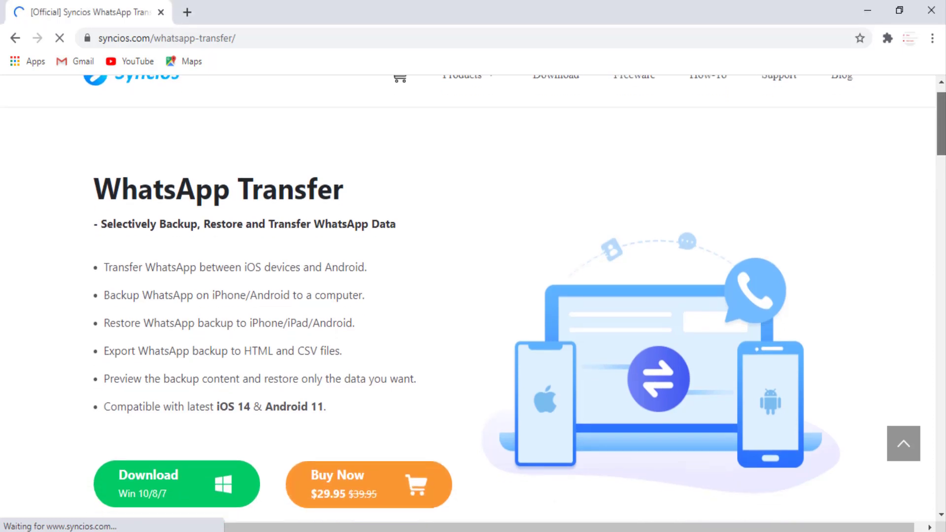
pyautogui.scroll(-1, 473, 296)
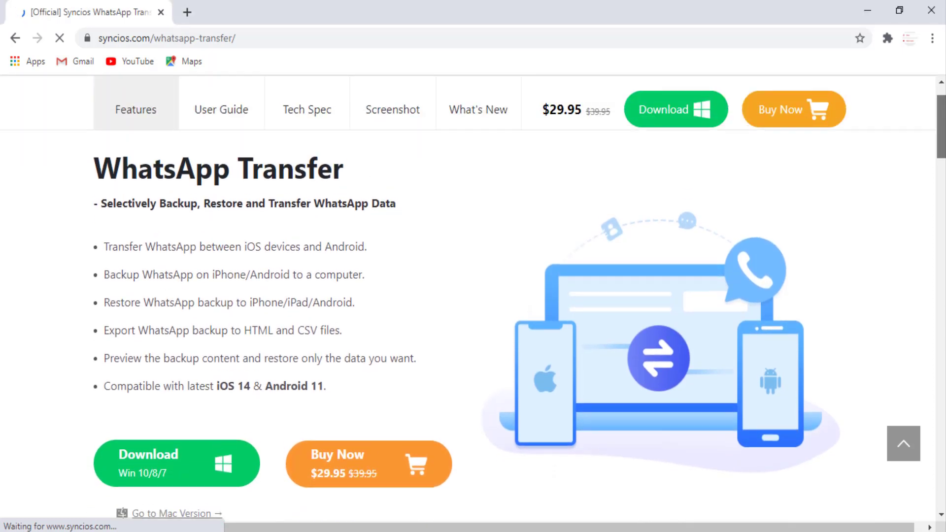
pyautogui.scroll(1, 472, 295)
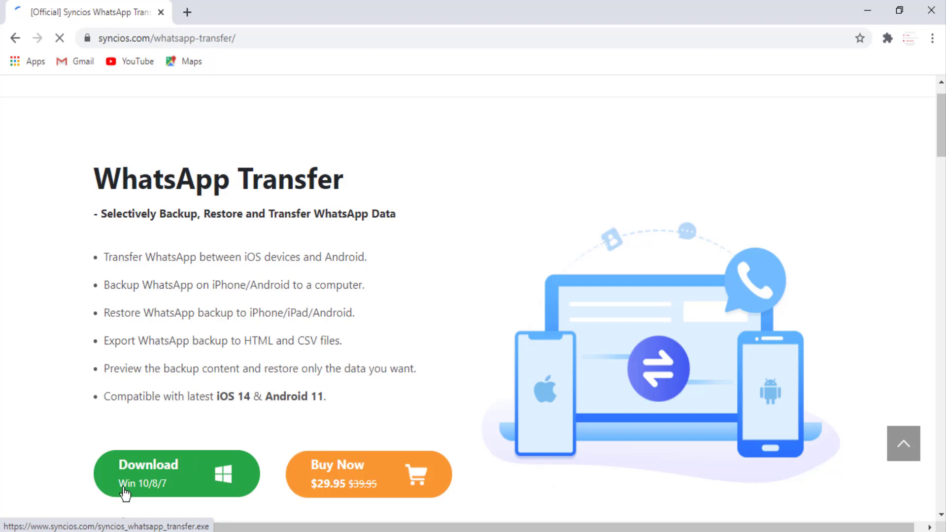
pyautogui.click(207, 485)
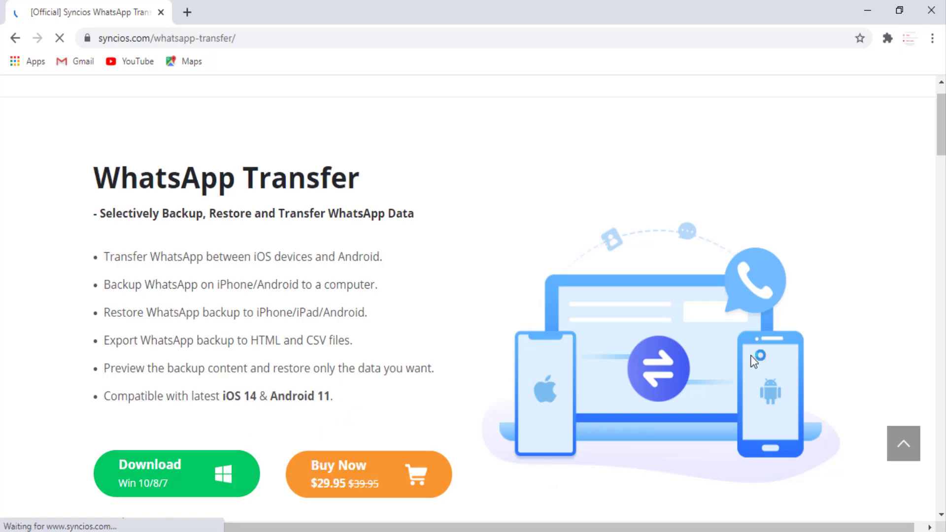
pyautogui.scroll(-2, 941, 110)
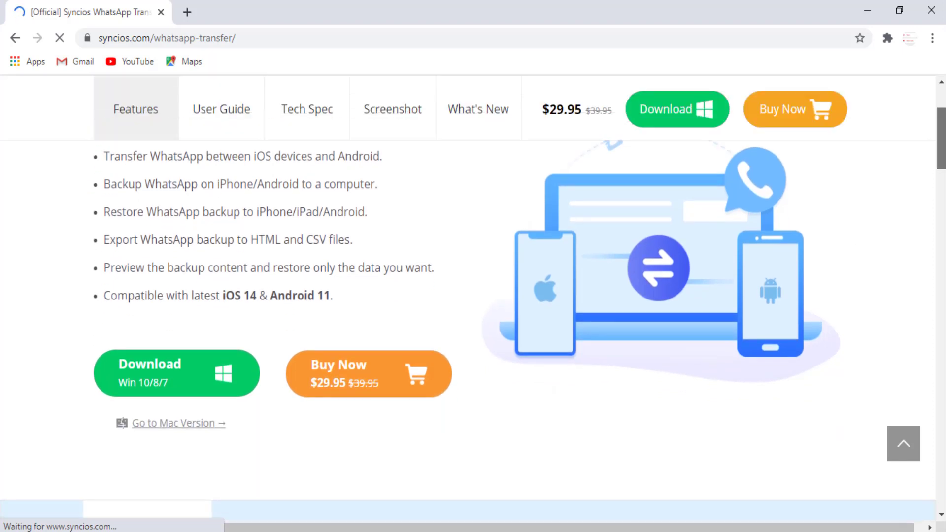
pyautogui.scroll(-1, 473, 296)
pyautogui.scroll(3, 473, 296)
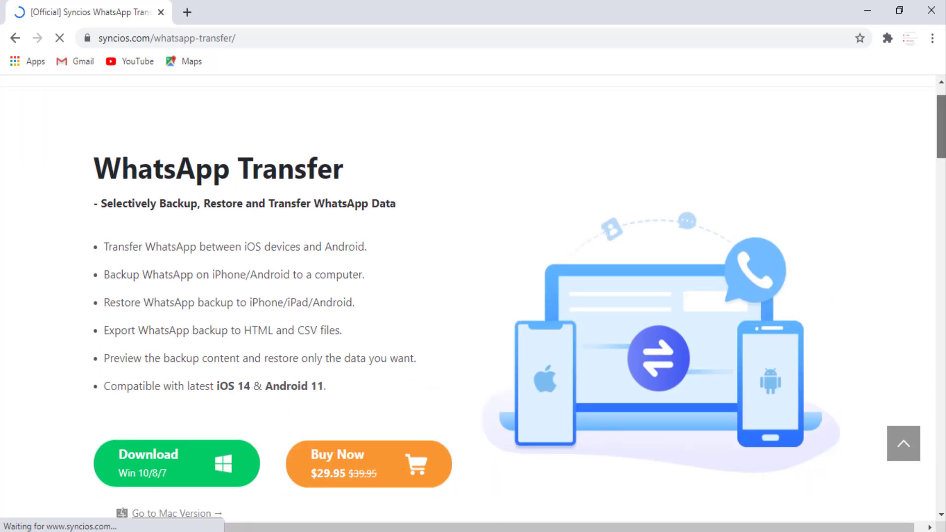
pyautogui.scroll(-1, 472, 295)
pyautogui.scroll(2, 473, 296)
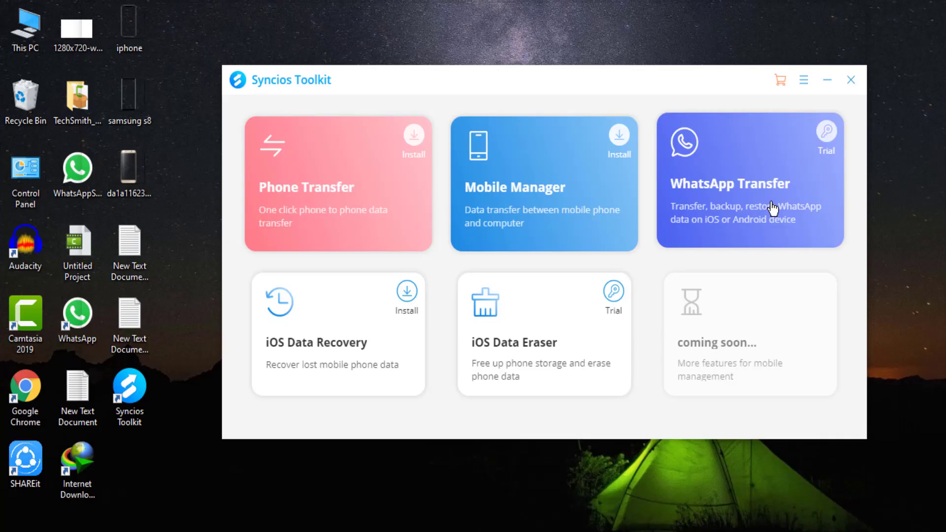
# Step: Launch WhatsApp Transfer from Syncios Toolkit and acknowledge the Registration Complete notice
pyautogui.click(771, 207)
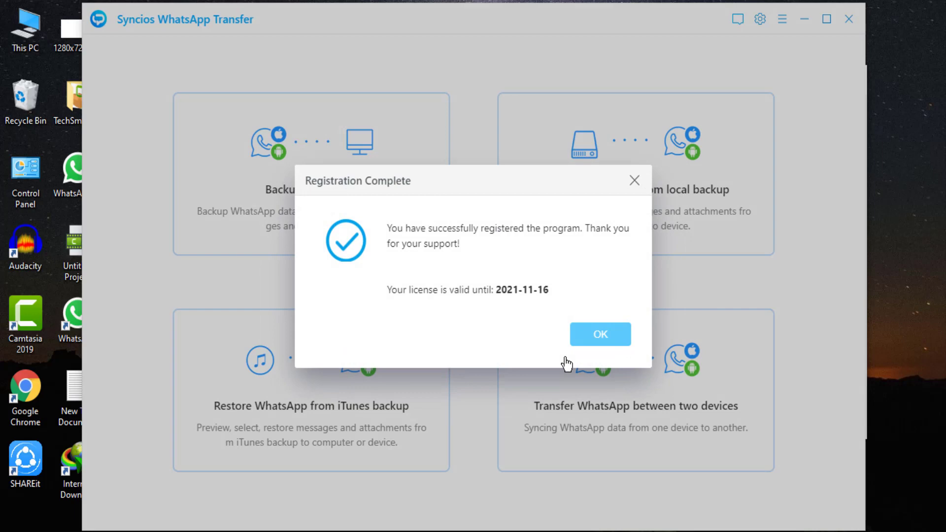
pyautogui.click(600, 334)
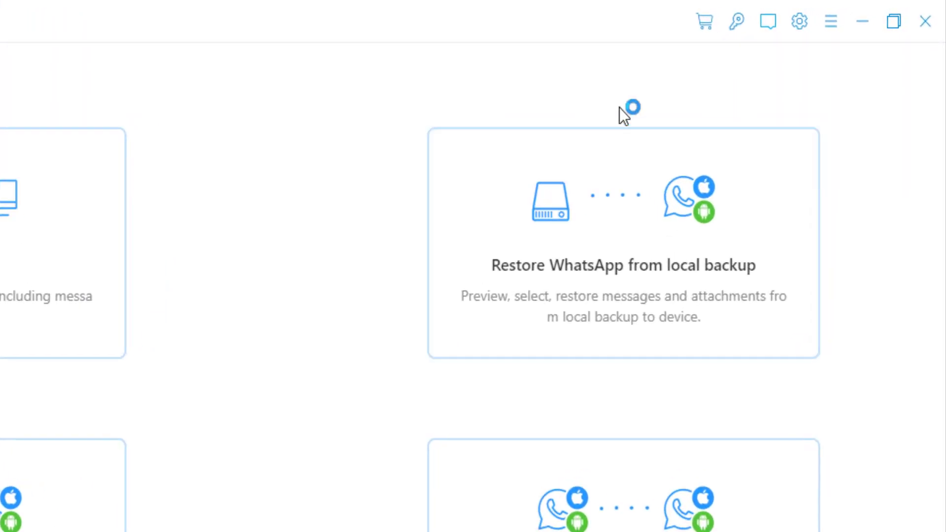
# Step: Check the registration details, with the licence valid until 2021-11-16, then close them
pyautogui.click(831, 22)
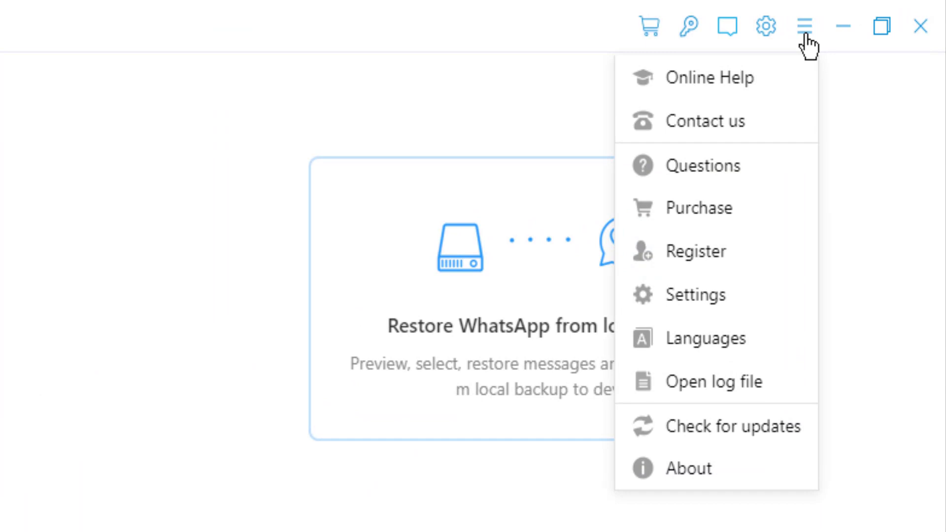
pyautogui.click(723, 261)
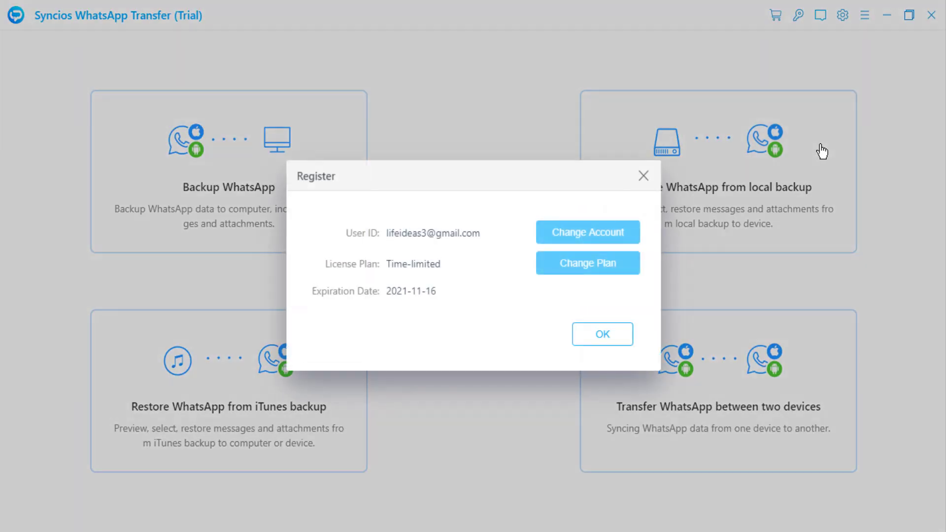
pyautogui.click(601, 333)
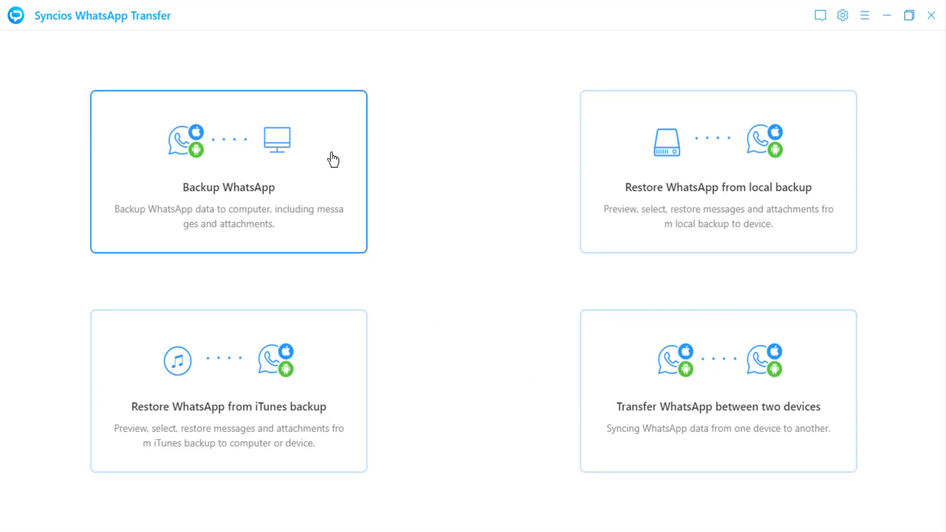
# Step: Back up the connected iPhone's WhatsApp data, 2 chats and 51 attachments, to the computer
pyautogui.click(332, 159)
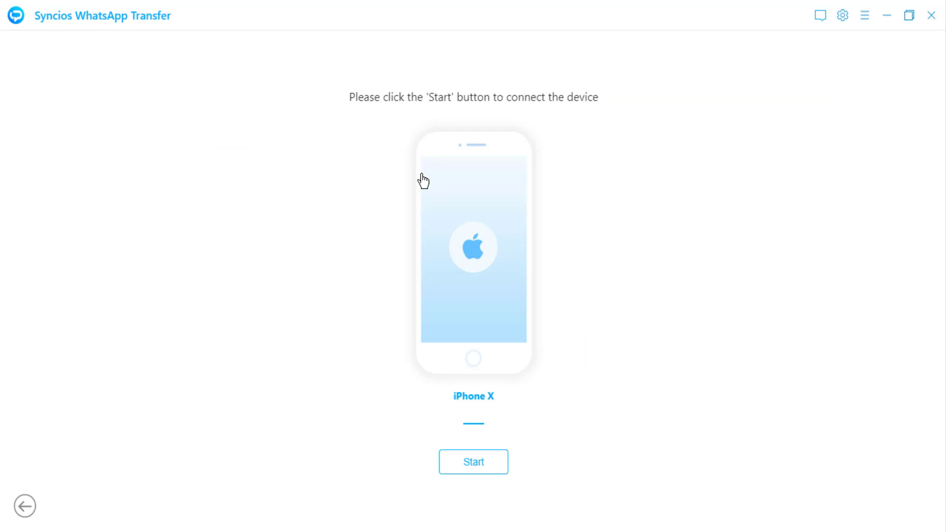
pyautogui.click(472, 465)
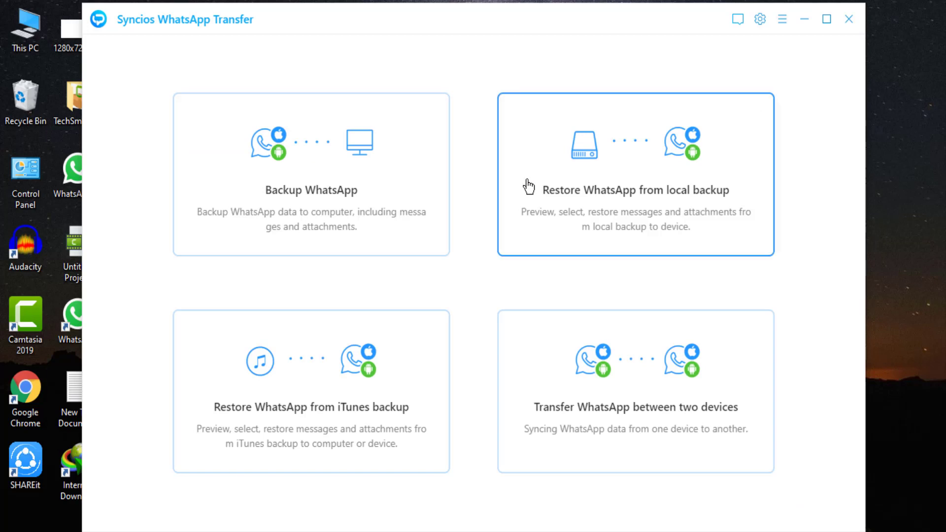
# Step: Browse the 5.2 MB iPhone backup dated 2020/11/19 for restoring from local backup
pyautogui.click(662, 185)
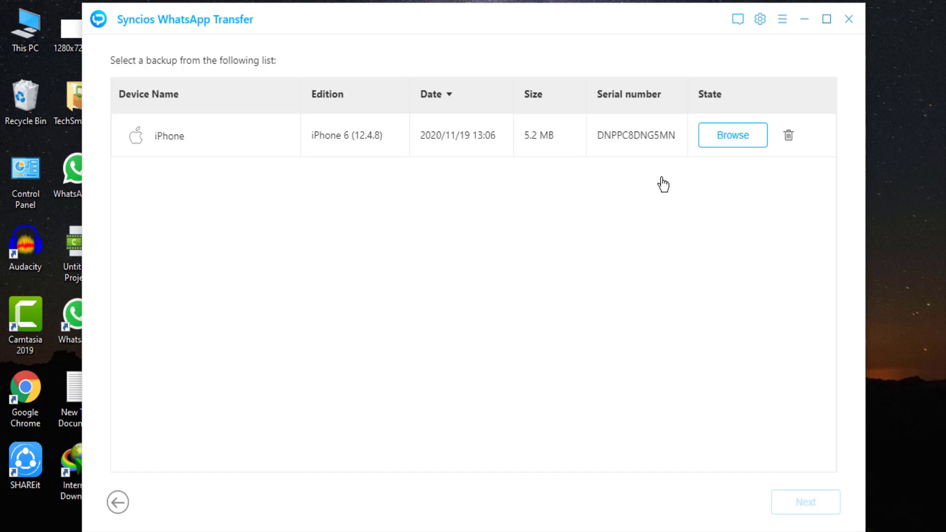
pyautogui.click(732, 140)
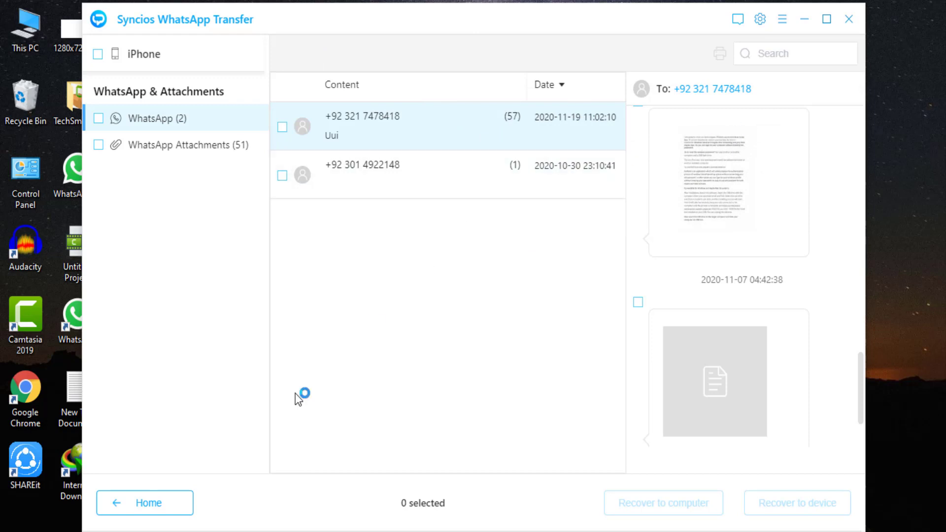
# Step: Select the first chat and all 51 WhatsApp attachments, 52 items, for recovery to the computer
pyautogui.click(768, 53)
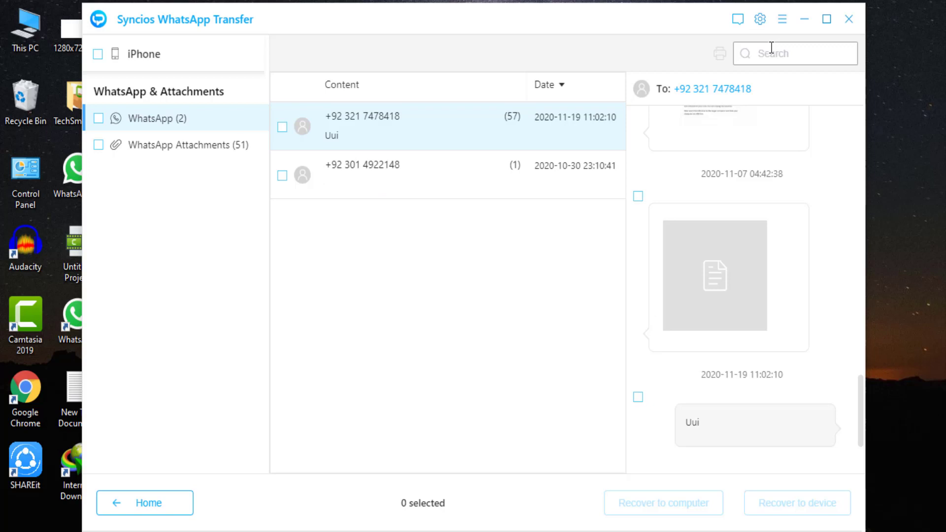
pyautogui.click(282, 127)
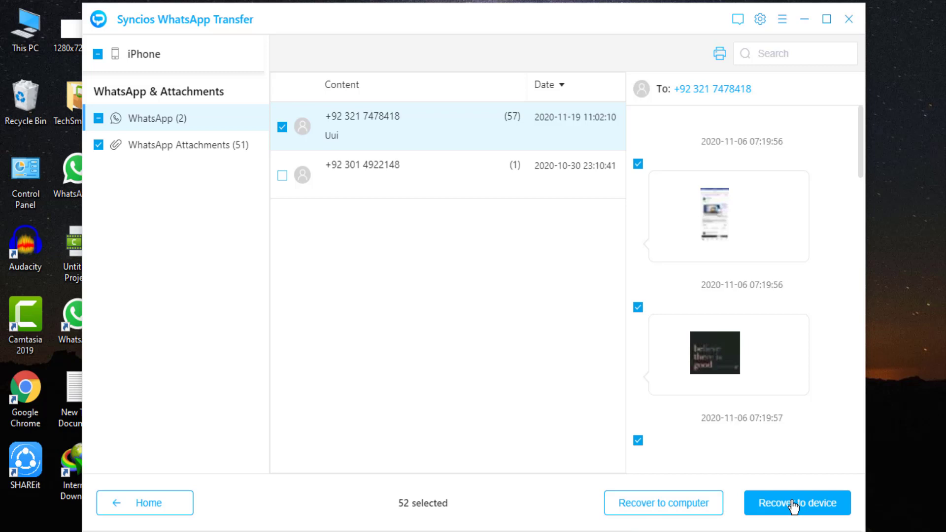
pyautogui.click(165, 146)
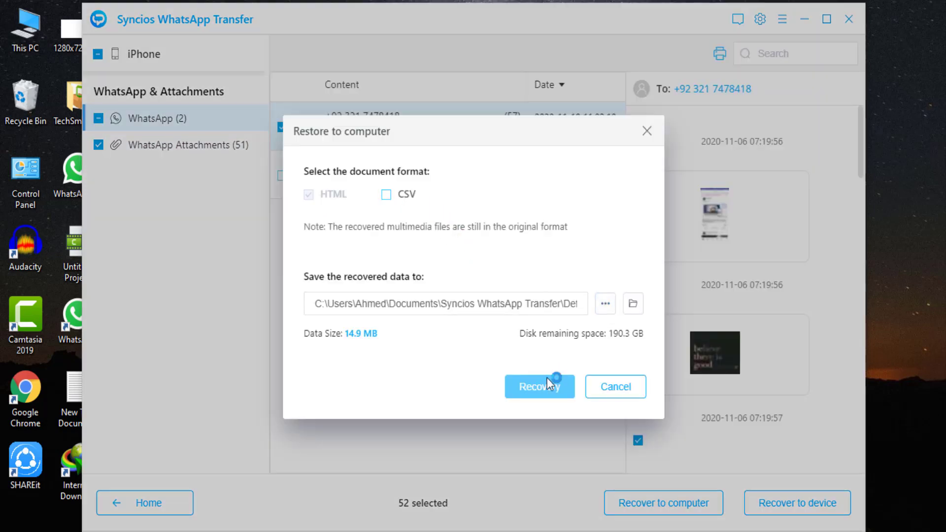
# Step: Recover the 52 selected items to the computer as HTML, then return to the home screen
pyautogui.click(553, 393)
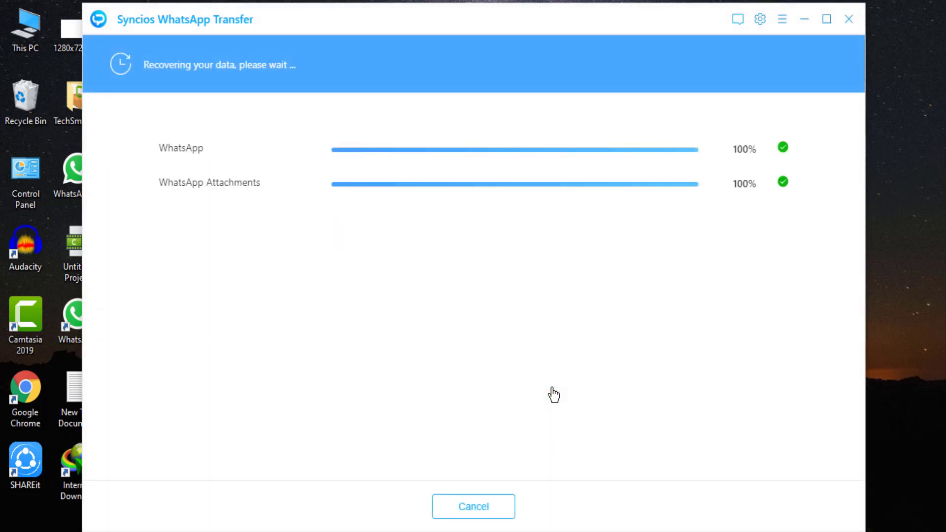
pyautogui.click(435, 392)
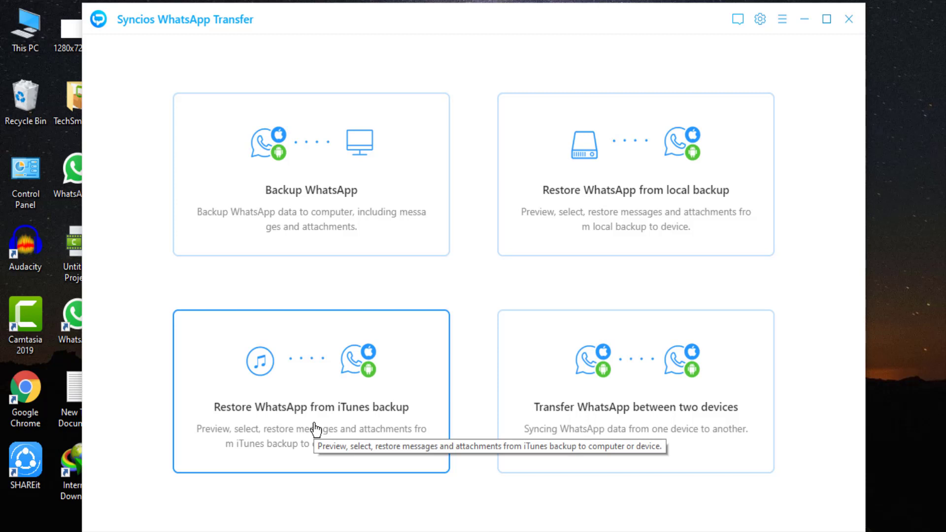
# Step: Open the Transfer WhatsApp between two devices page in a maximized window
pyautogui.click(827, 19)
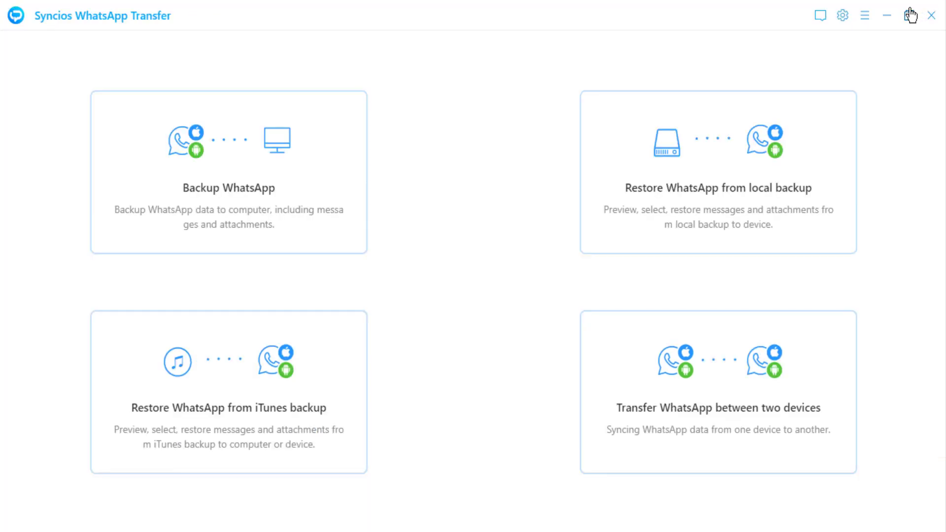
pyautogui.click(909, 16)
pyautogui.click(667, 432)
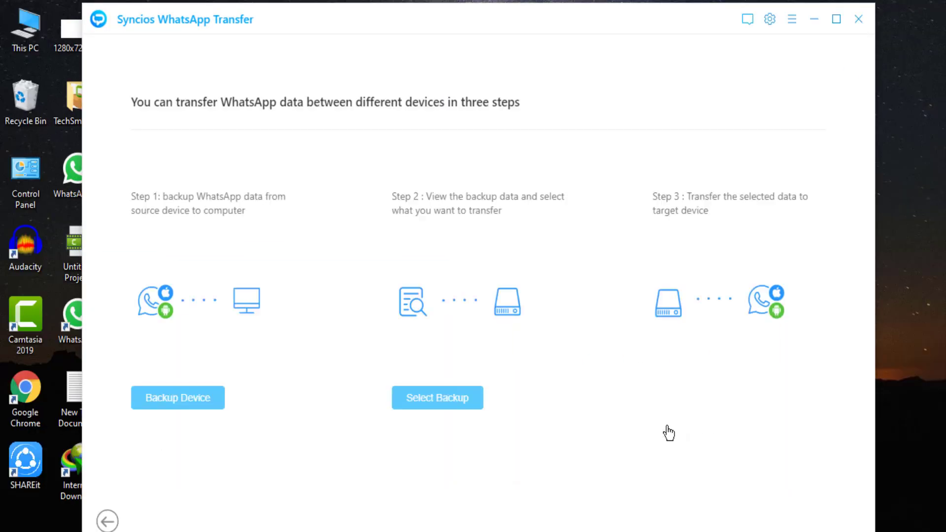
pyautogui.click(836, 20)
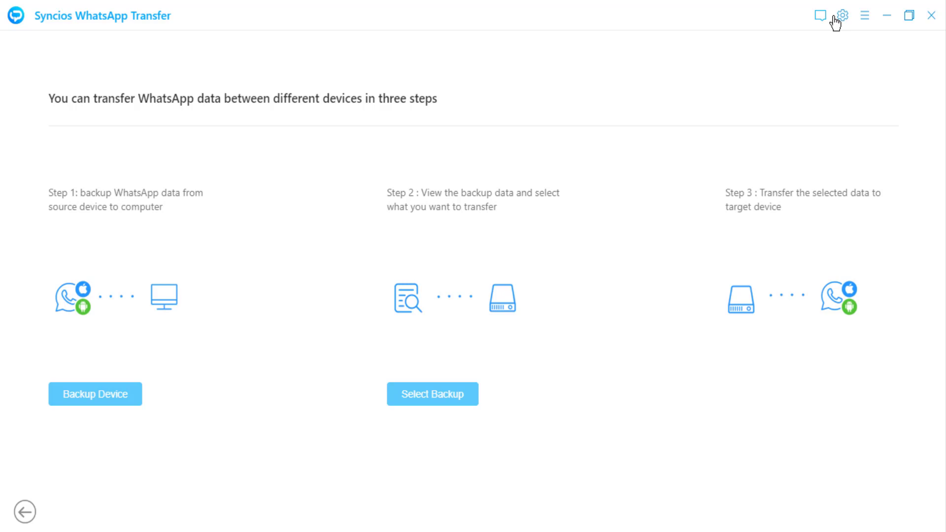
# Step: Back up the source iPhone's WhatsApp data and go back to the main options
pyautogui.click(120, 397)
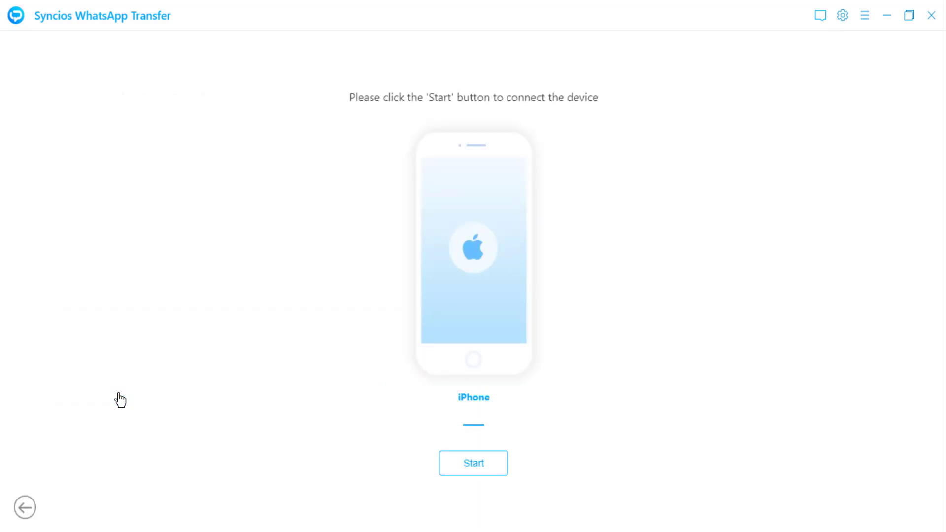
pyautogui.click(472, 465)
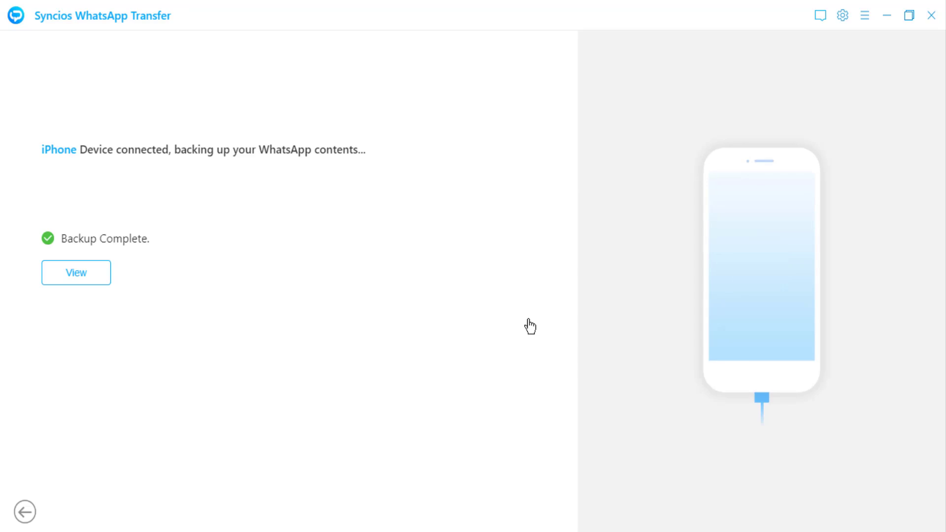
pyautogui.click(25, 512)
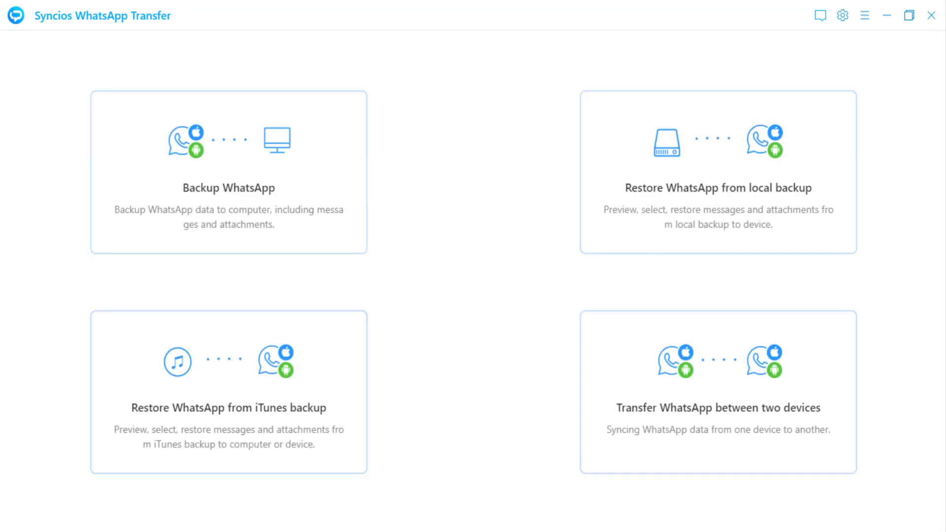
# Step: Open the newest iPhone backup, mark its first chat of 57 messages, and send it to the device
pyautogui.click(704, 428)
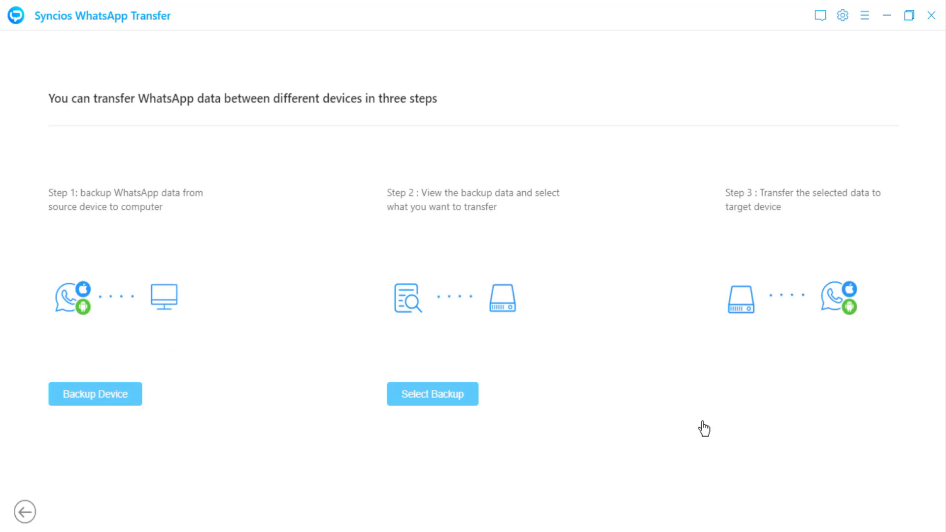
pyautogui.click(401, 396)
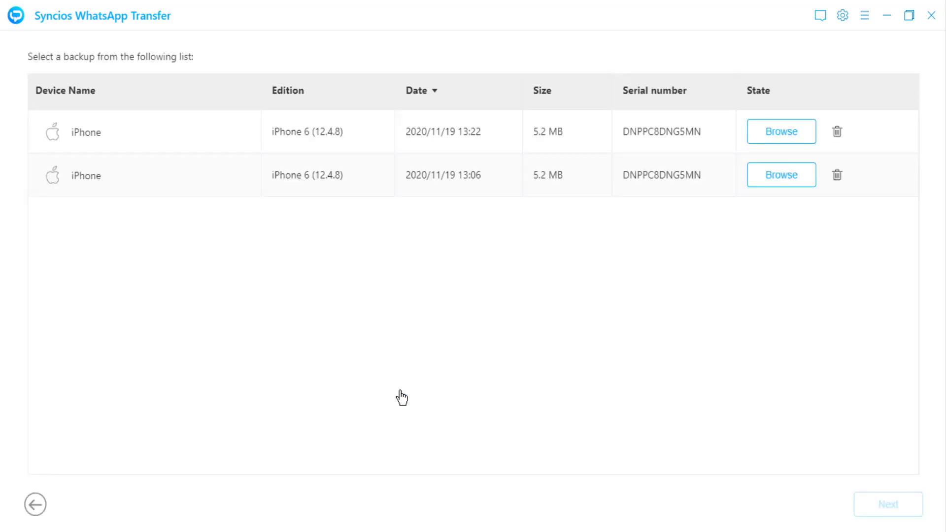
pyautogui.click(774, 138)
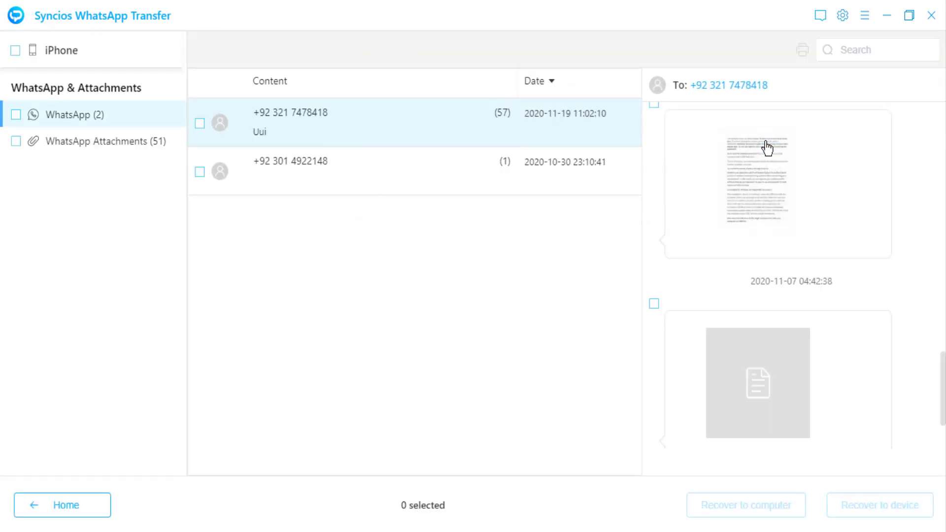
pyautogui.click(200, 123)
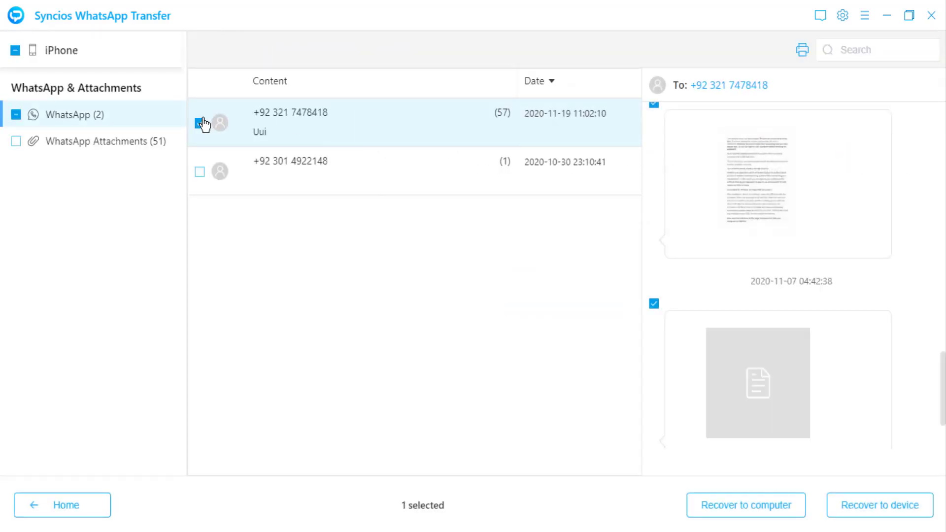
pyautogui.click(888, 503)
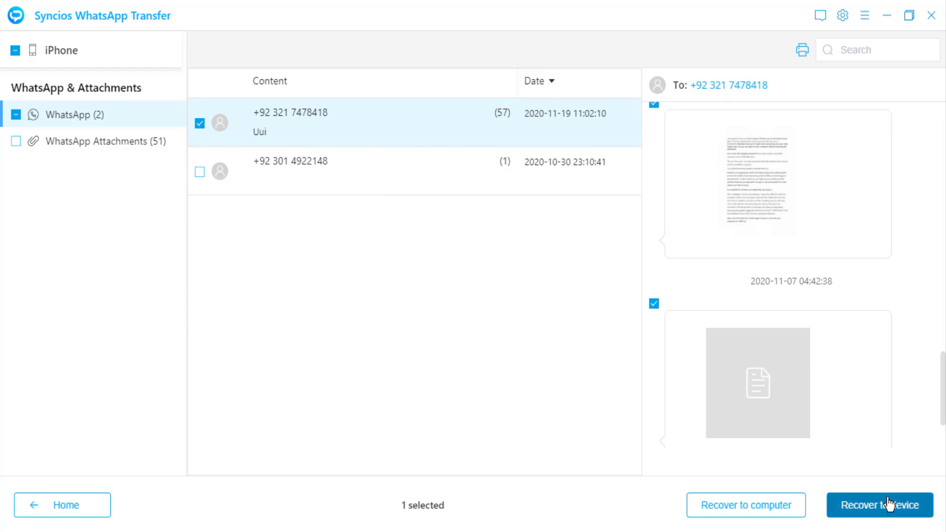